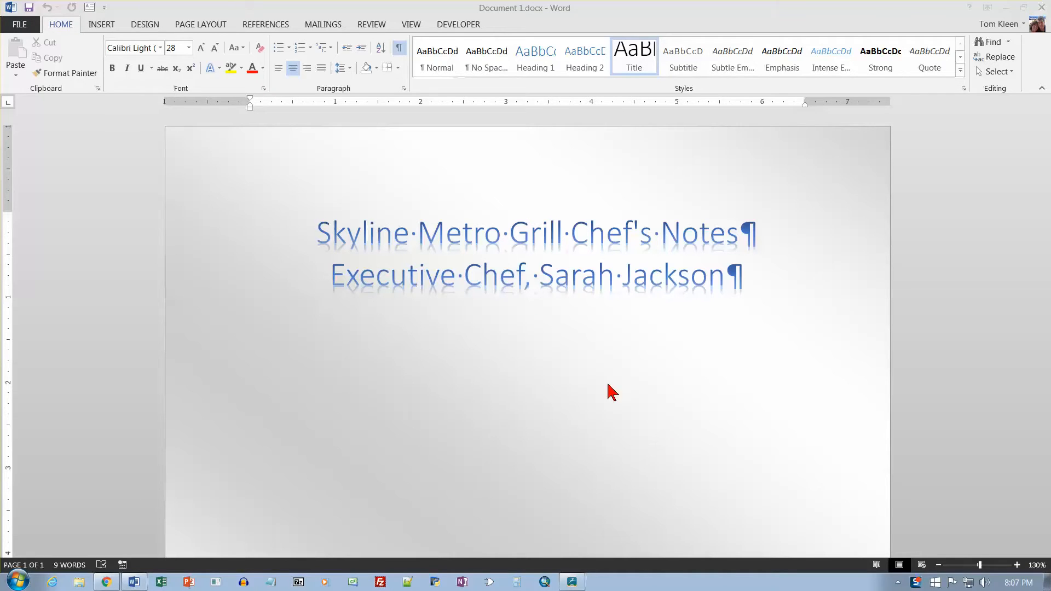
Start saving the document under a new location by creating and opening a Desktop folder named "Office Features Chapter 1".
{"action": "left_click", "coordinate": [8, 26]}
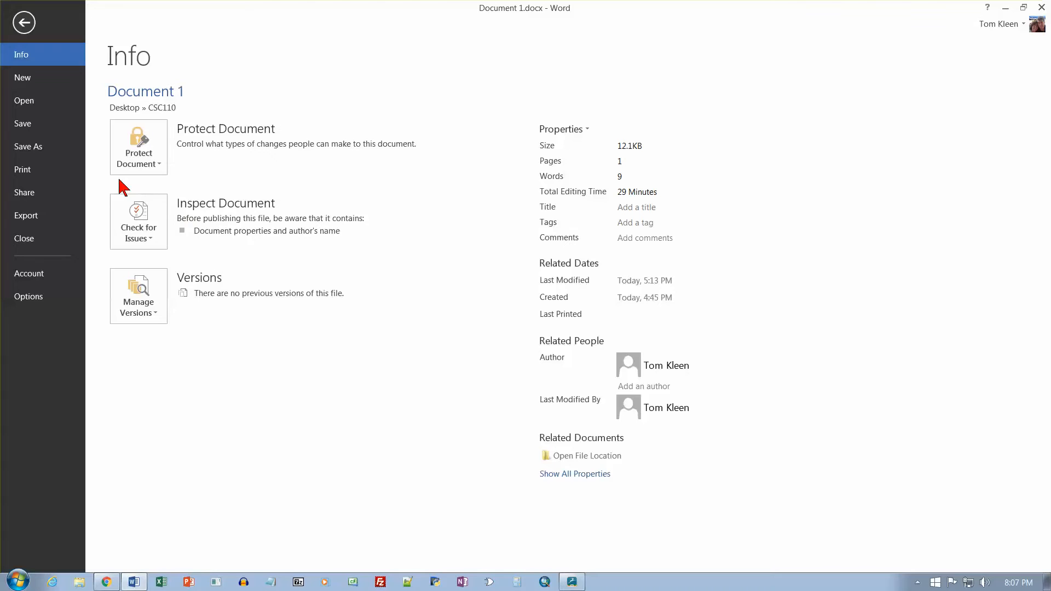
{"action": "left_click", "coordinate": [45, 152]}
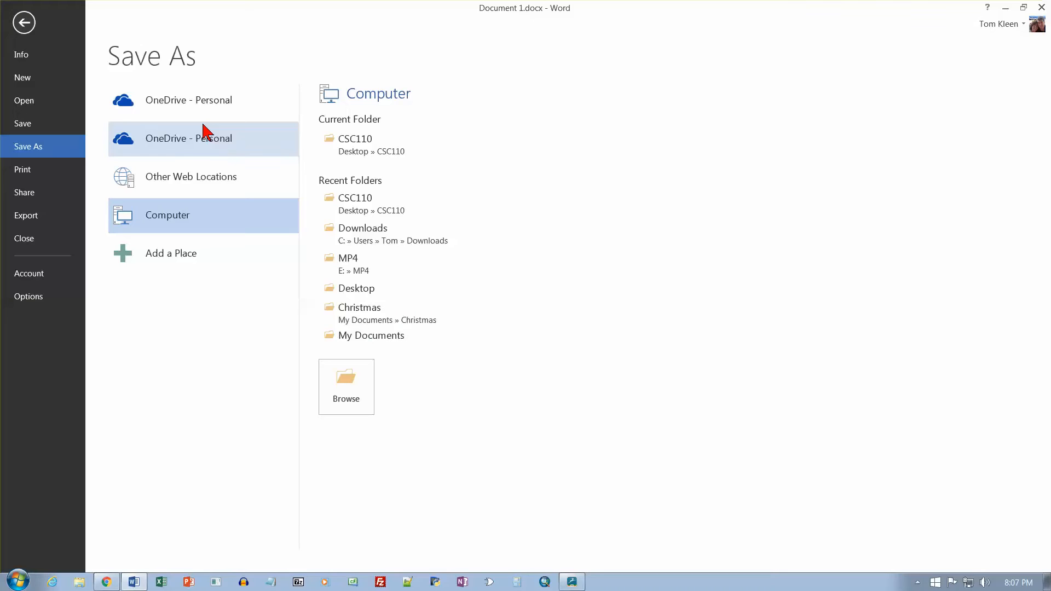
{"action": "left_click", "coordinate": [348, 390]}
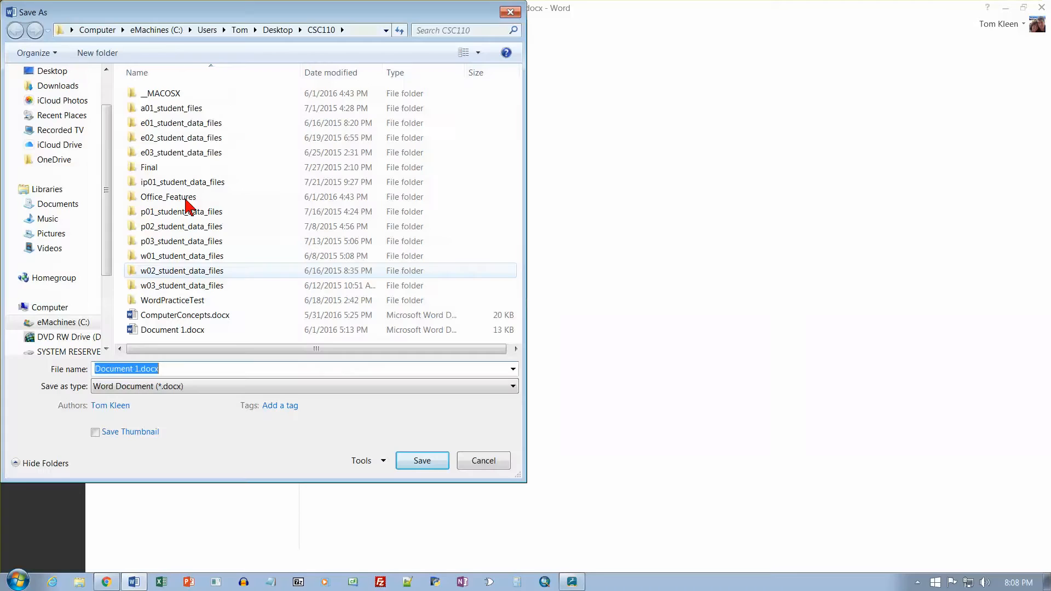
{"action": "scroll", "coordinate": [108, 88], "scroll_direction": "up", "scroll_amount": 1}
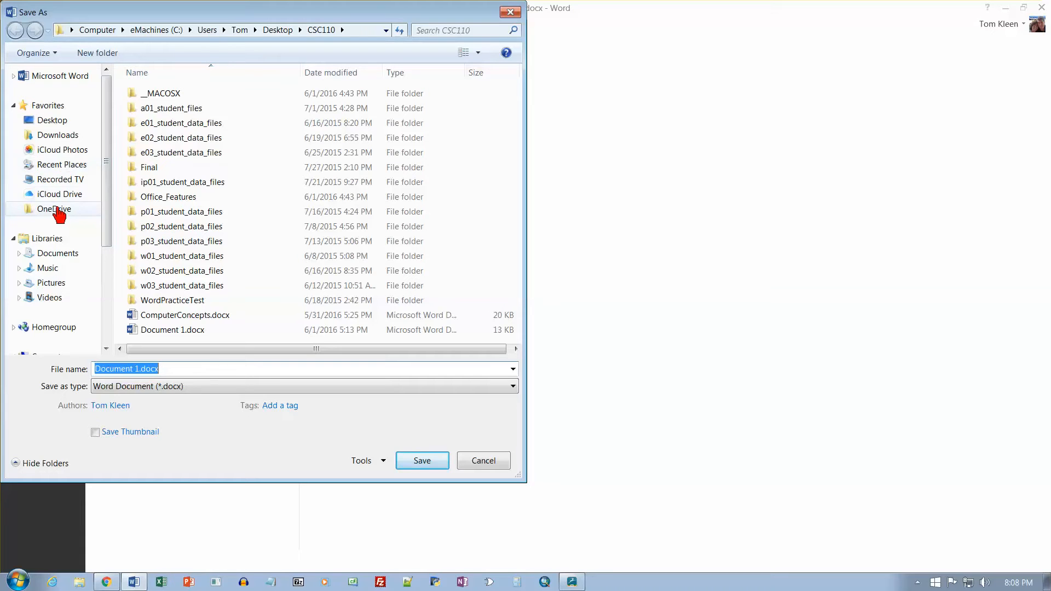
{"action": "left_click", "coordinate": [50, 125]}
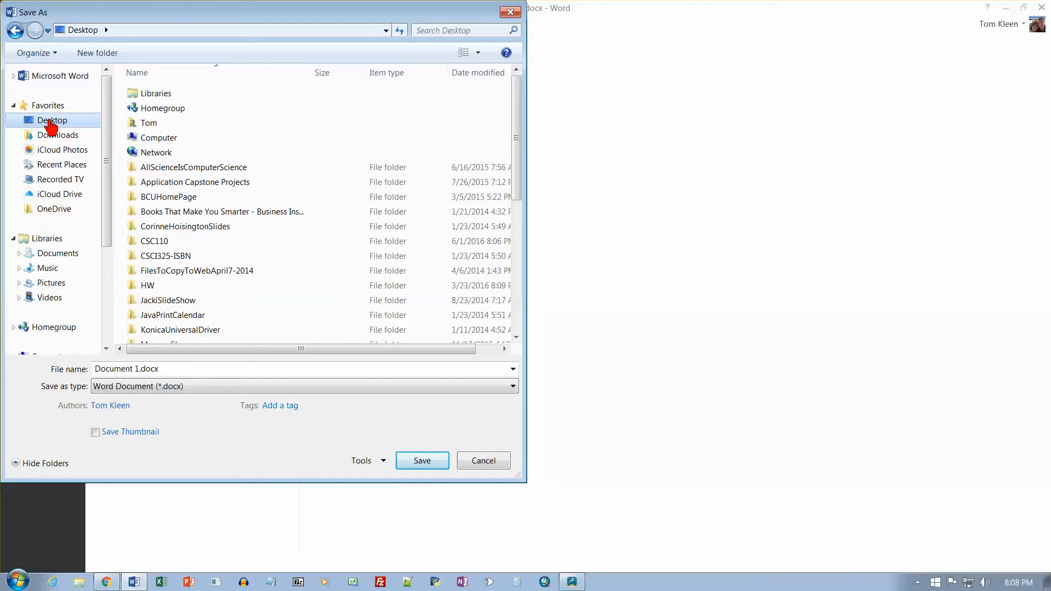
{"action": "left_click", "coordinate": [116, 54]}
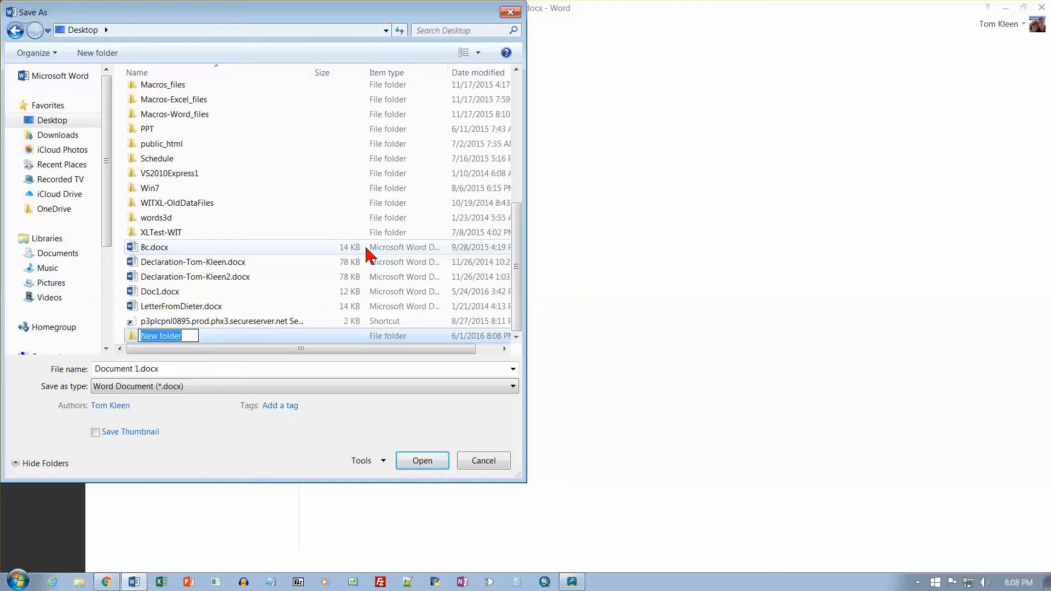
{"action": "type", "text": "Offic"}
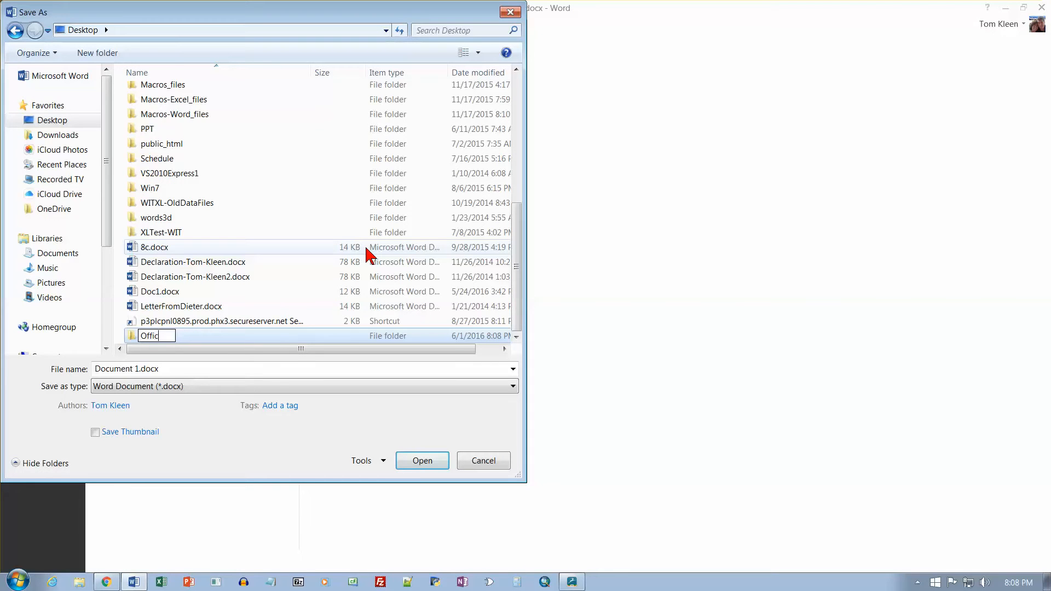
{"action": "type", "text": "e Features Chapter 1"}
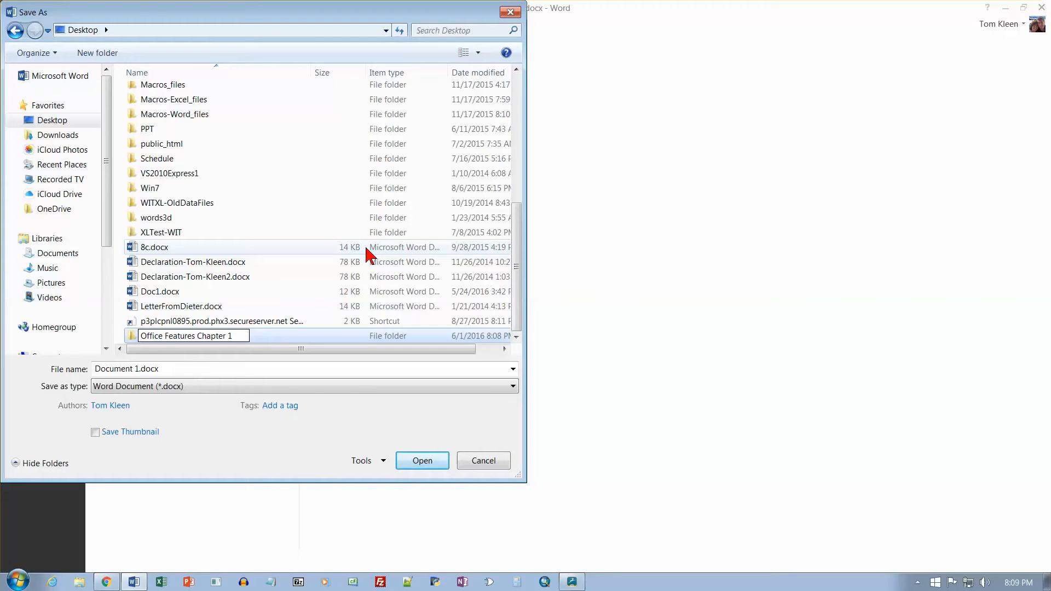
{"action": "key", "text": "Return"}
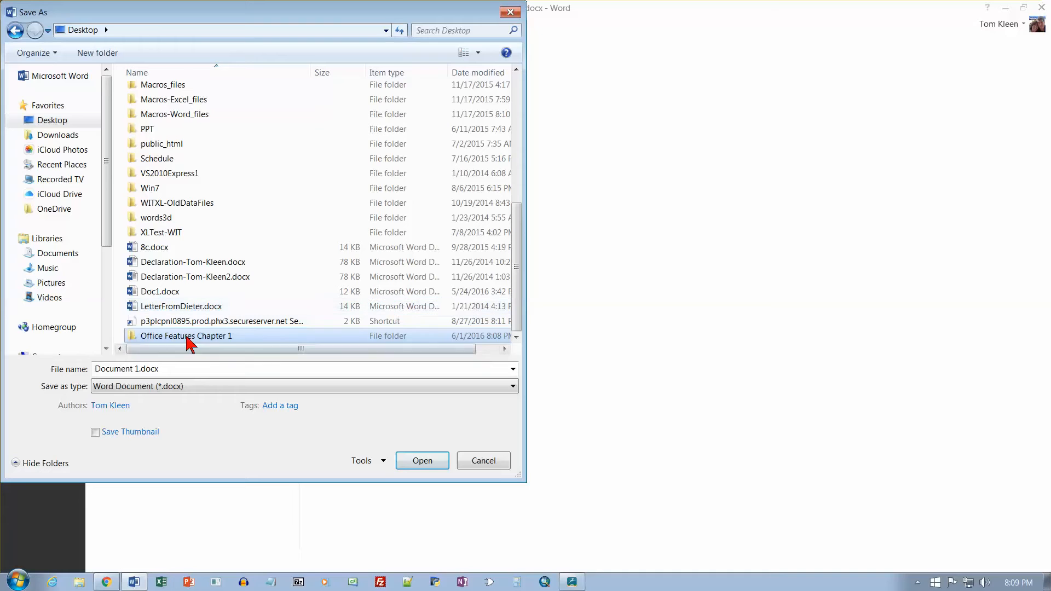
{"action": "left_click", "coordinate": [439, 463]}
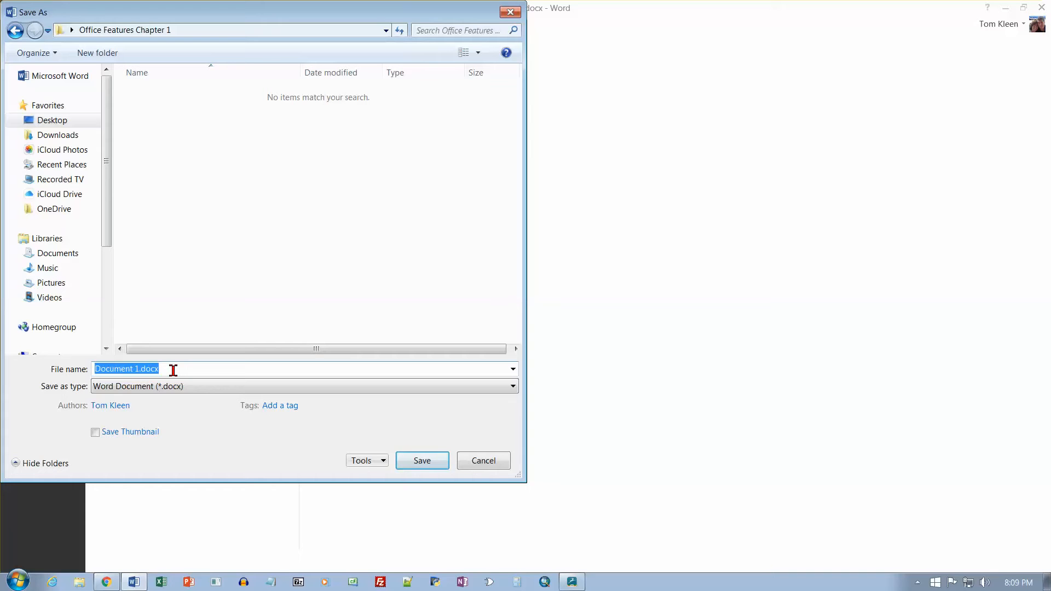
Save the document as a Word file named with the author's last and first name followed by "_1A_Note_Form".
{"action": "left_click_drag", "start_coordinate": [173, 371], "coordinate": [97, 370]}
{"action": "type", "text": "Kleen"}
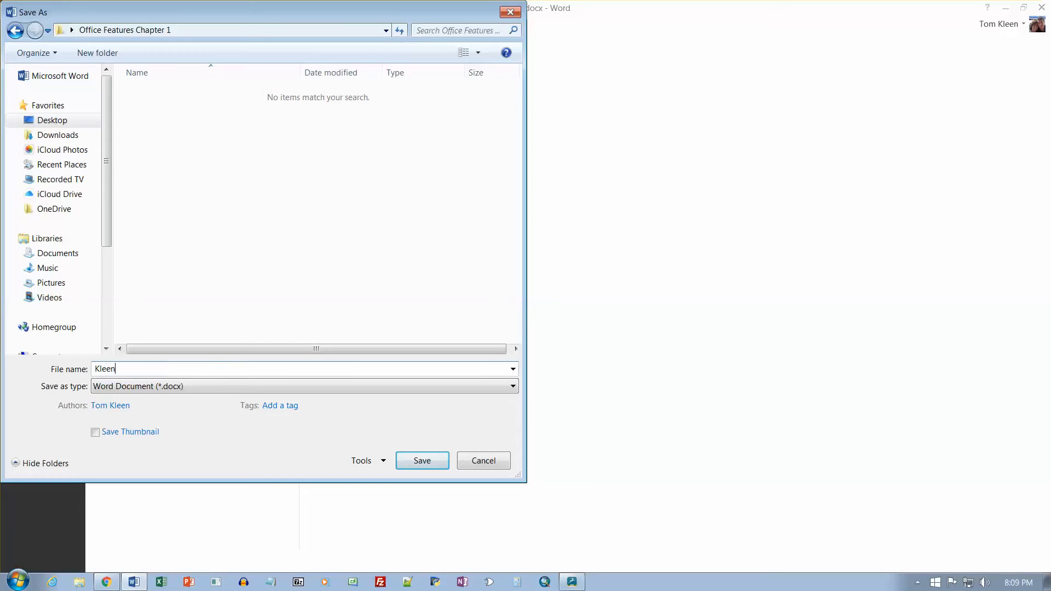
{"action": "type", "text": "_Tom_1A_Note_Form"}
{"action": "left_click", "coordinate": [422, 460]}
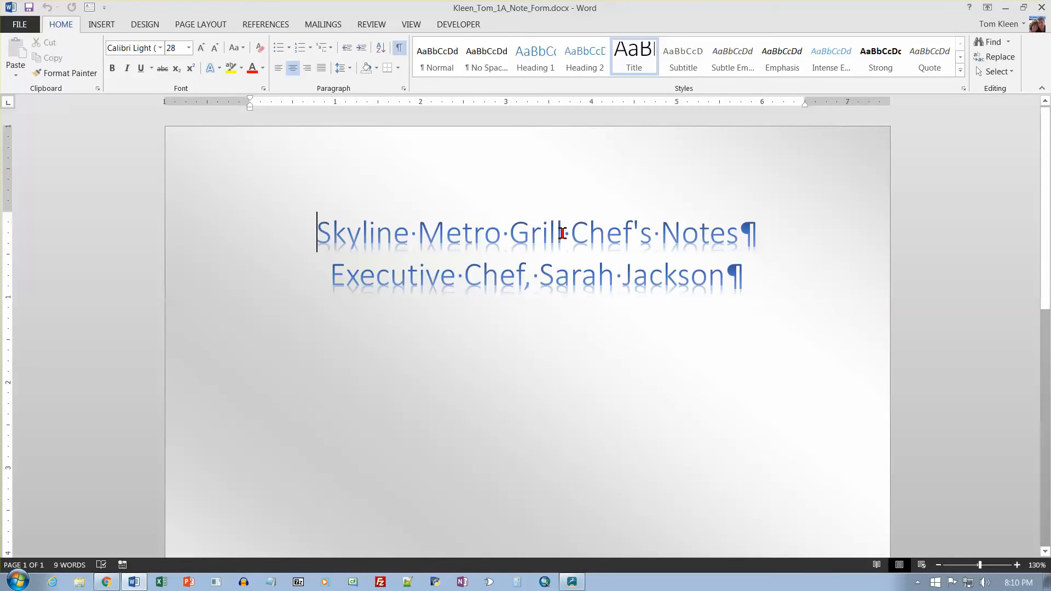
Insert a comma after "Grill" in the title's first line and save the document.
{"action": "left_click", "coordinate": [563, 233]}
{"action": "type", "text": ","}
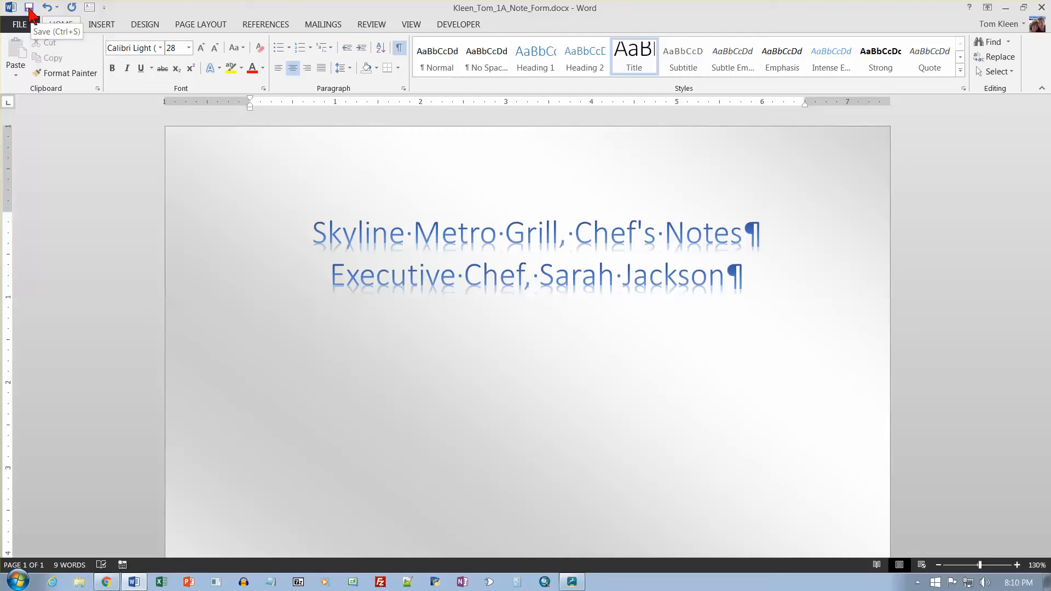
{"action": "left_click", "coordinate": [29, 7]}
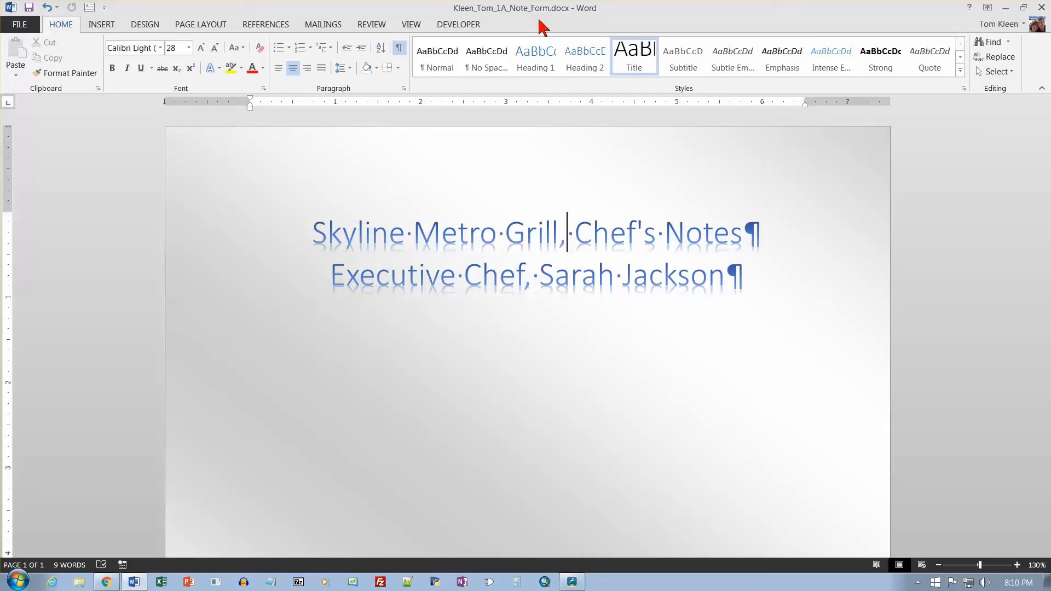
Insert the file name field into the document's footer and leave footer editing.
{"action": "left_click", "coordinate": [101, 24]}
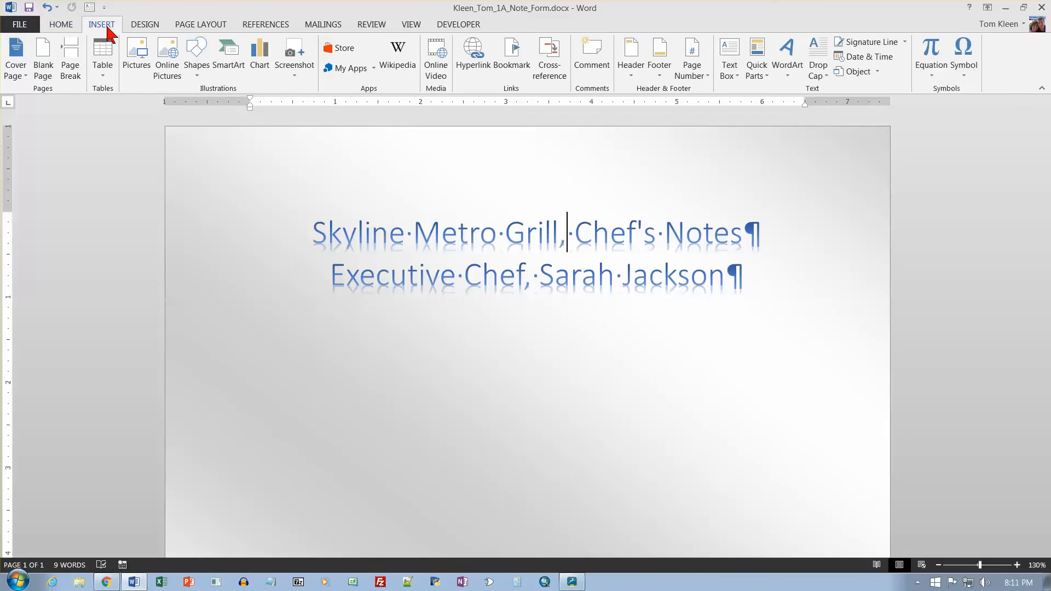
{"action": "left_click", "coordinate": [661, 63]}
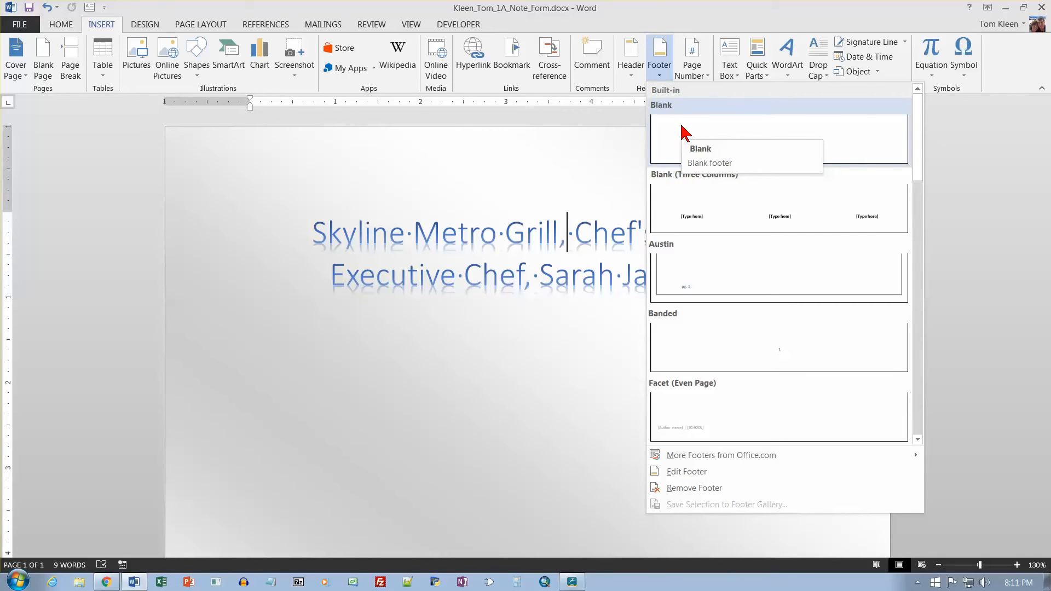
{"action": "left_click", "coordinate": [701, 473]}
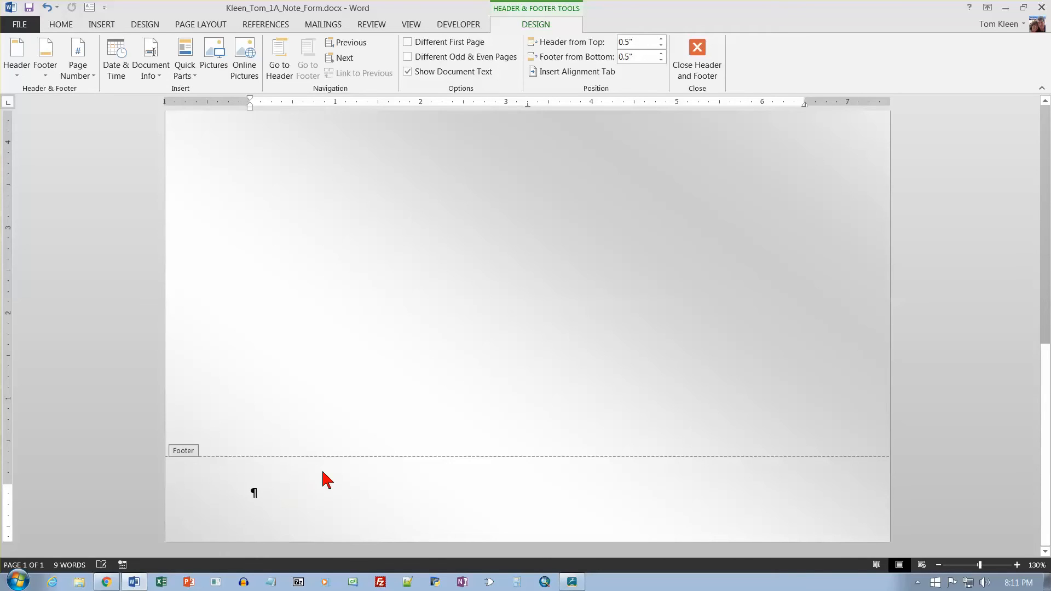
{"action": "scroll", "coordinate": [514, 284], "scroll_direction": "up", "scroll_amount": 8}
{"action": "scroll", "coordinate": [538, 326], "scroll_direction": "down", "scroll_amount": 1}
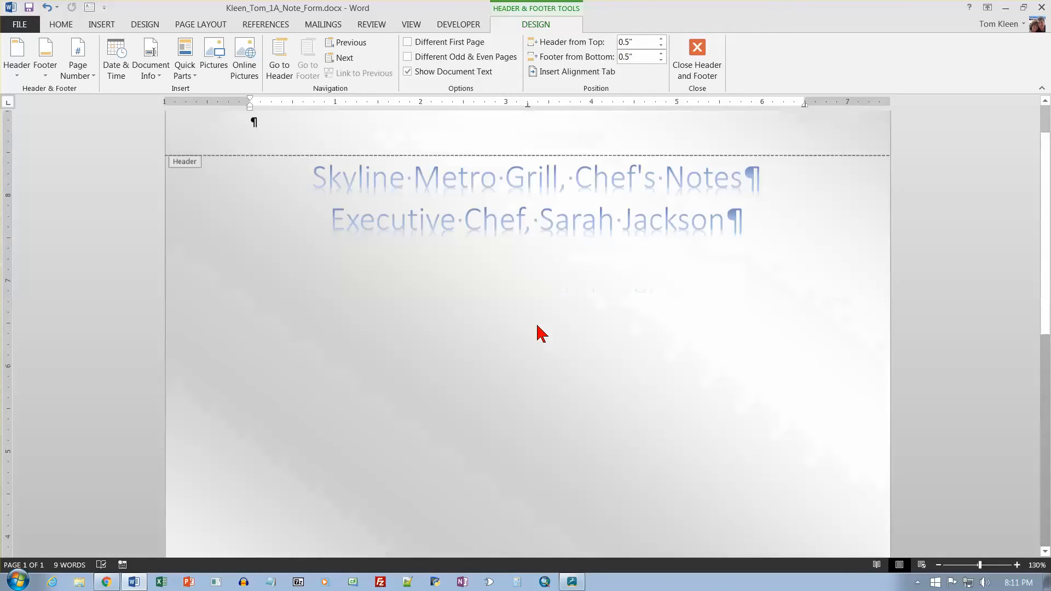
{"action": "scroll", "coordinate": [537, 331], "scroll_direction": "down", "scroll_amount": 8}
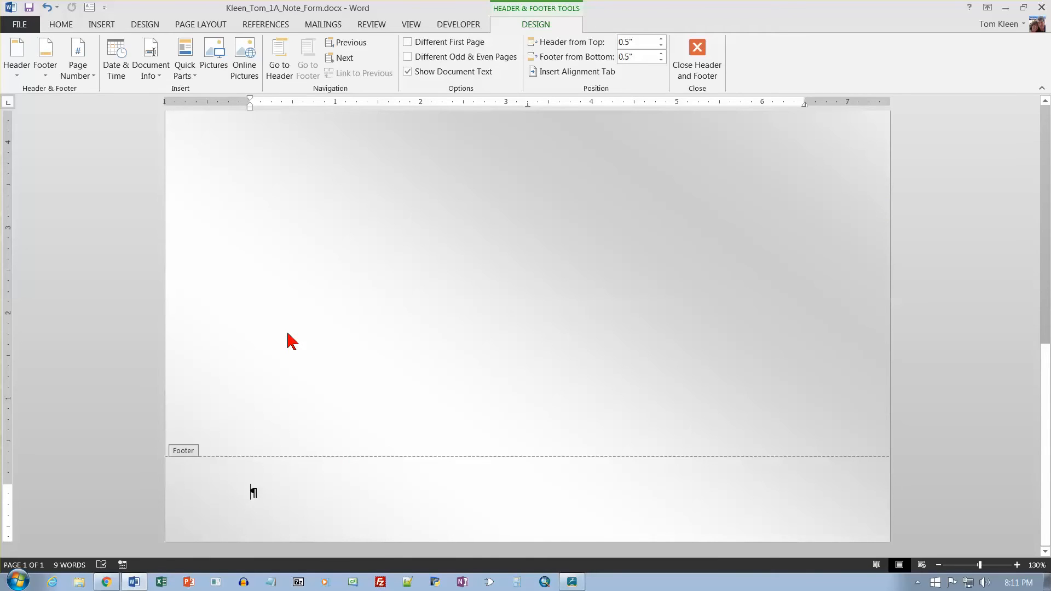
{"action": "left_click", "coordinate": [158, 73]}
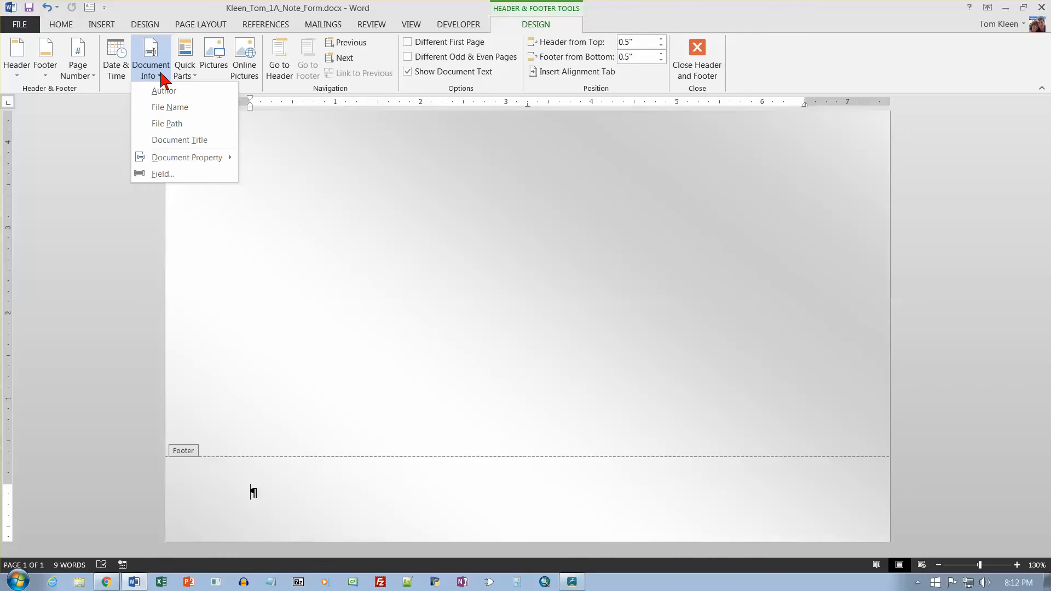
{"action": "left_click", "coordinate": [169, 107]}
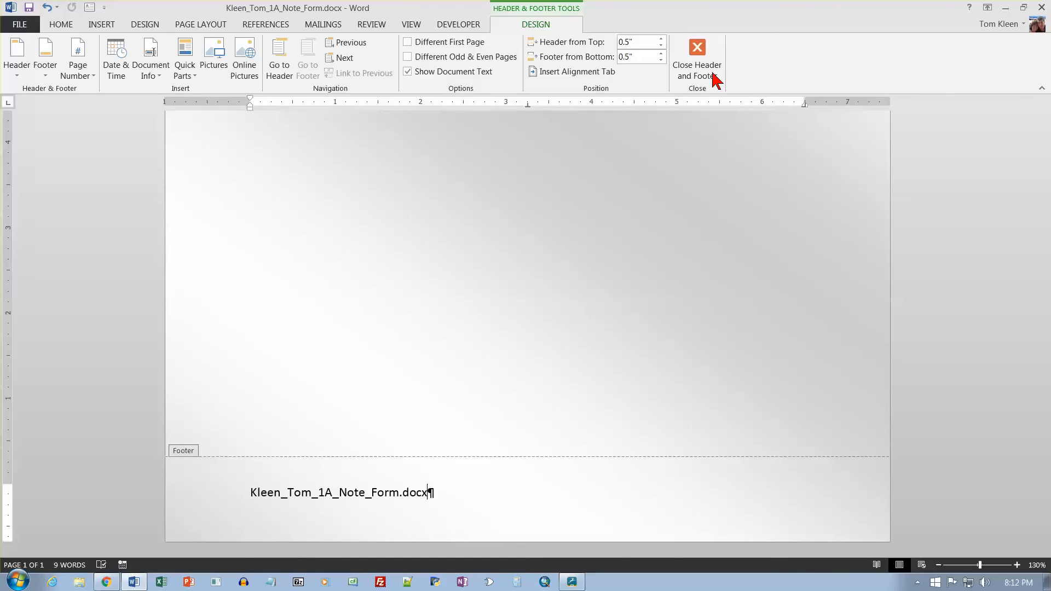
{"action": "left_click", "coordinate": [697, 65]}
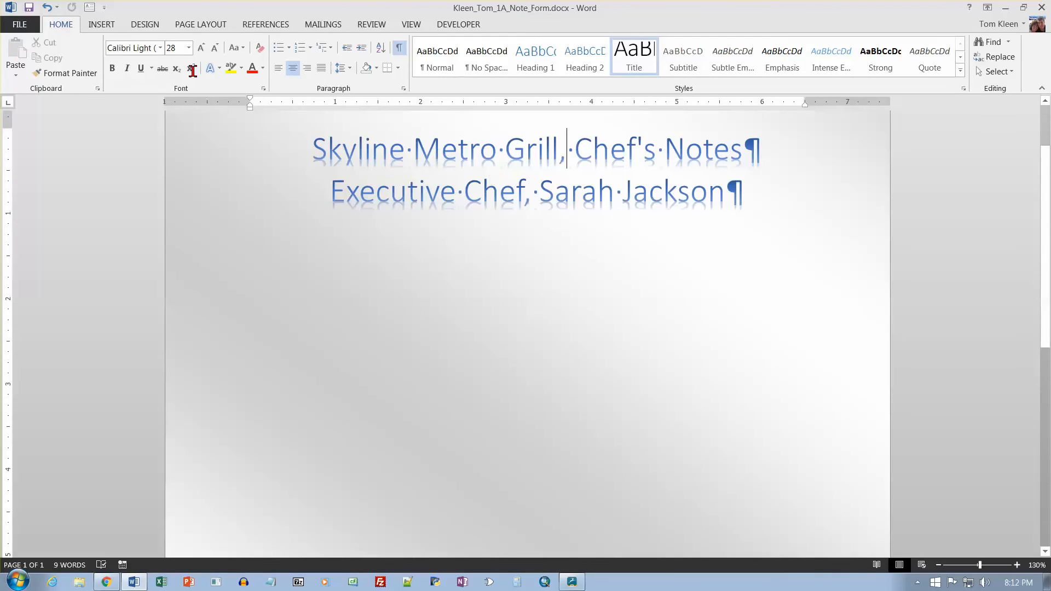
Show all of the document's properties in the file information, then return to the document.
{"action": "left_click", "coordinate": [22, 25]}
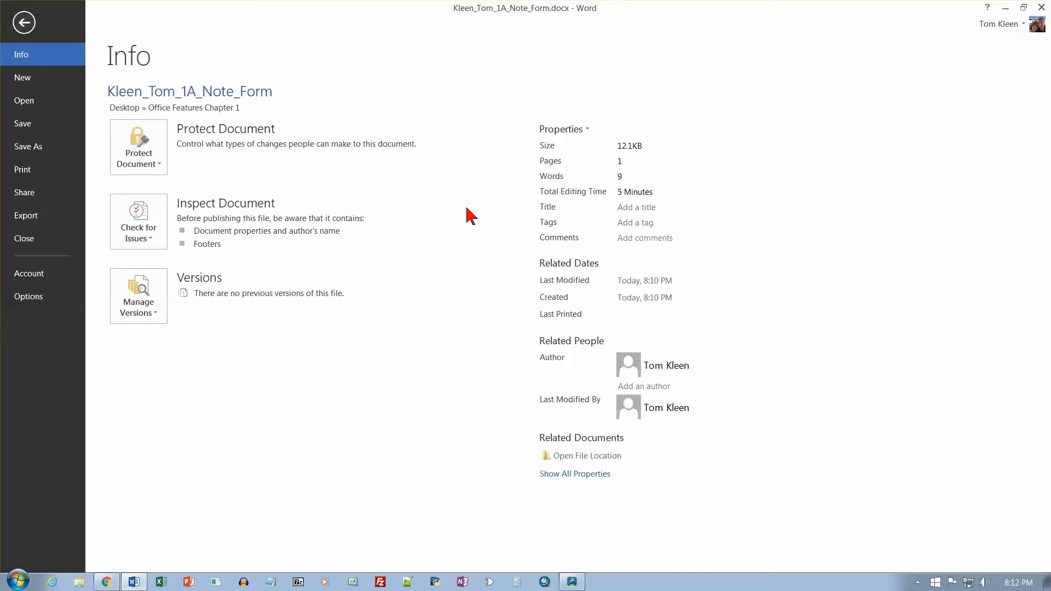
{"action": "left_click", "coordinate": [573, 474]}
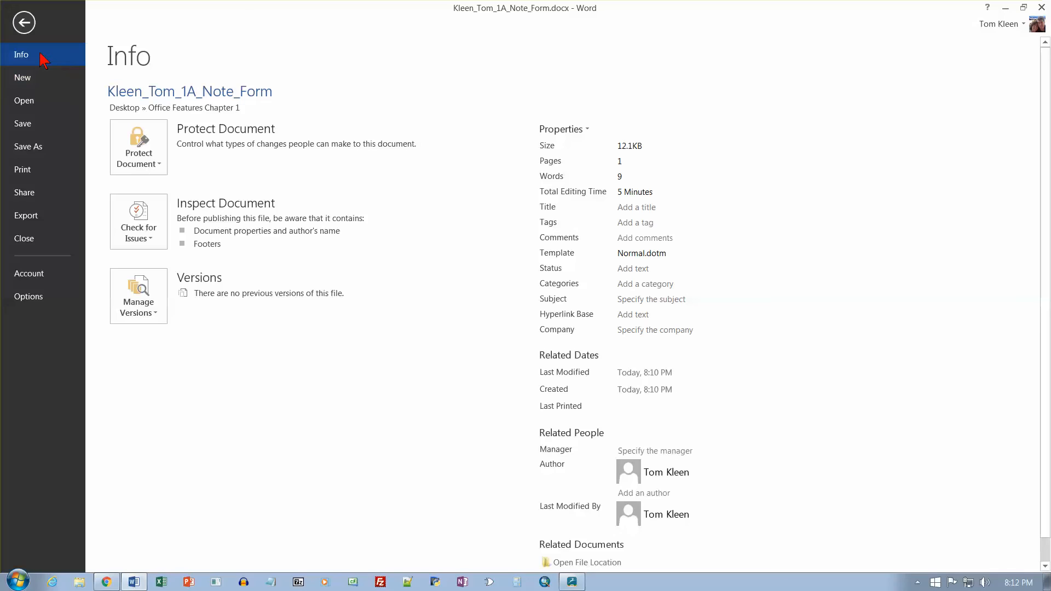
{"action": "left_click", "coordinate": [24, 26]}
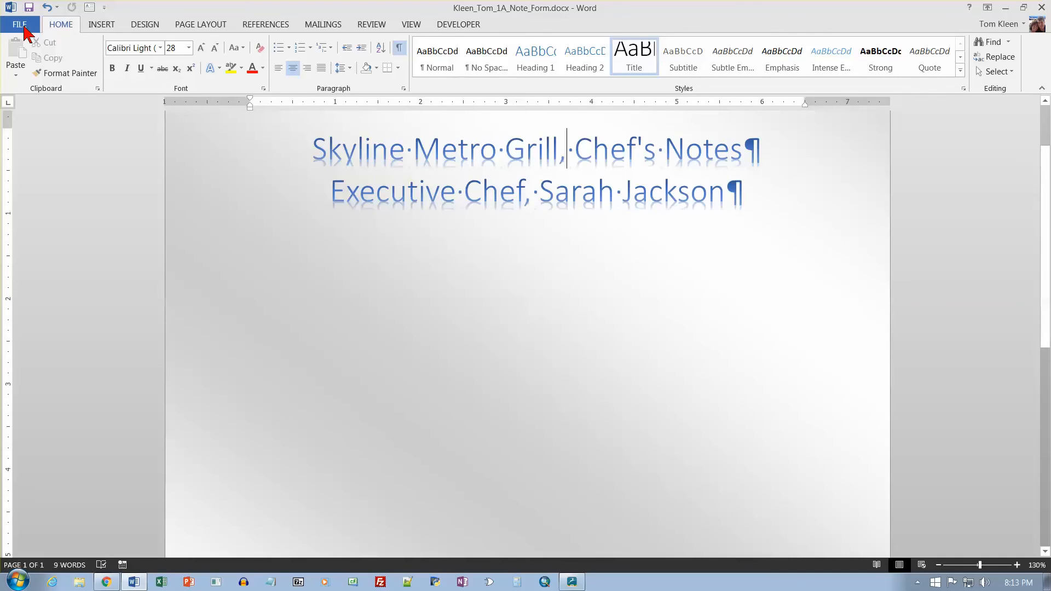
Examine the print preview and printer settings for the document.
{"action": "left_click", "coordinate": [22, 25]}
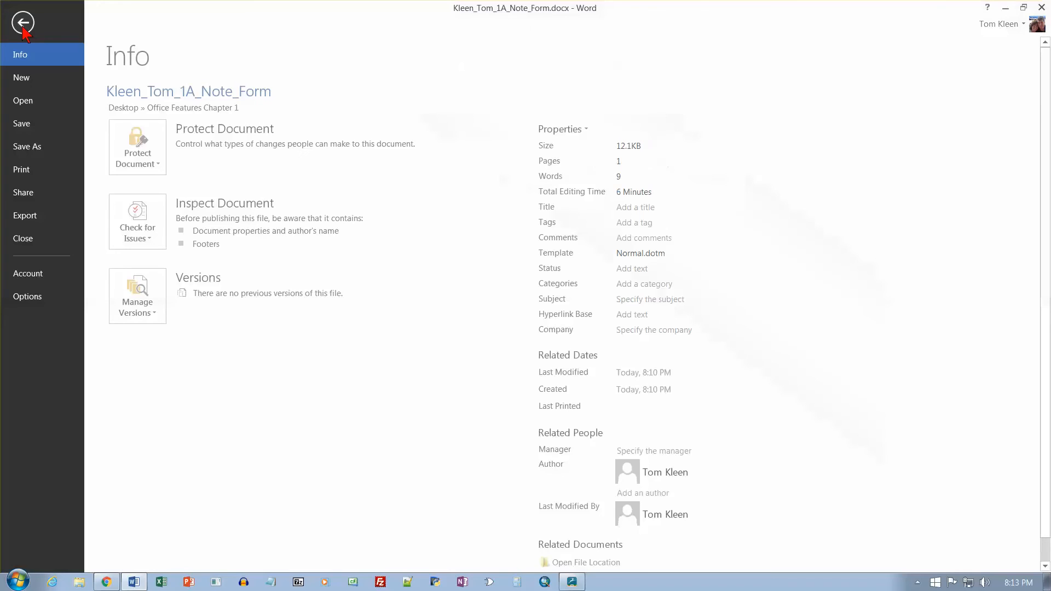
{"action": "left_click", "coordinate": [20, 170]}
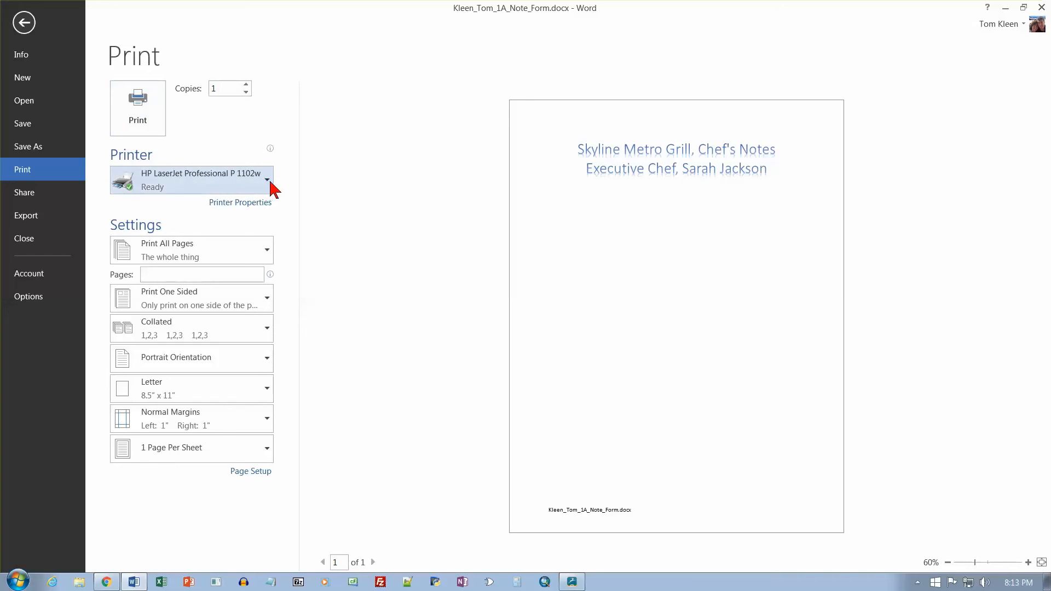
{"action": "mouse_move", "coordinate": [272, 187]}
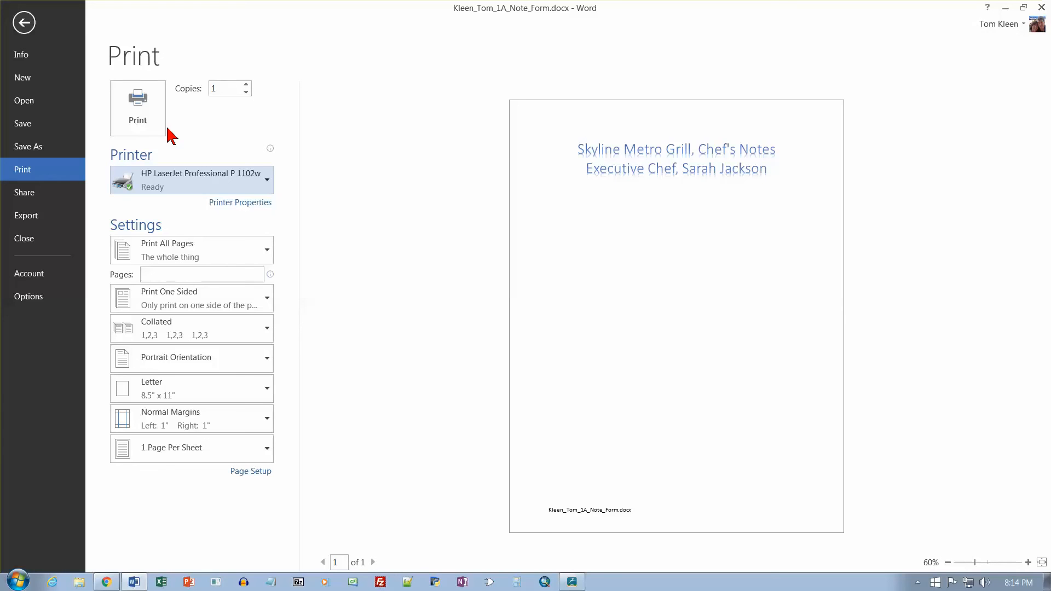
Export the document as a PDF into the Desktop folder "Office Features Chapter 1", keeping its file name and Standard optimization.
{"action": "left_click", "coordinate": [26, 217]}
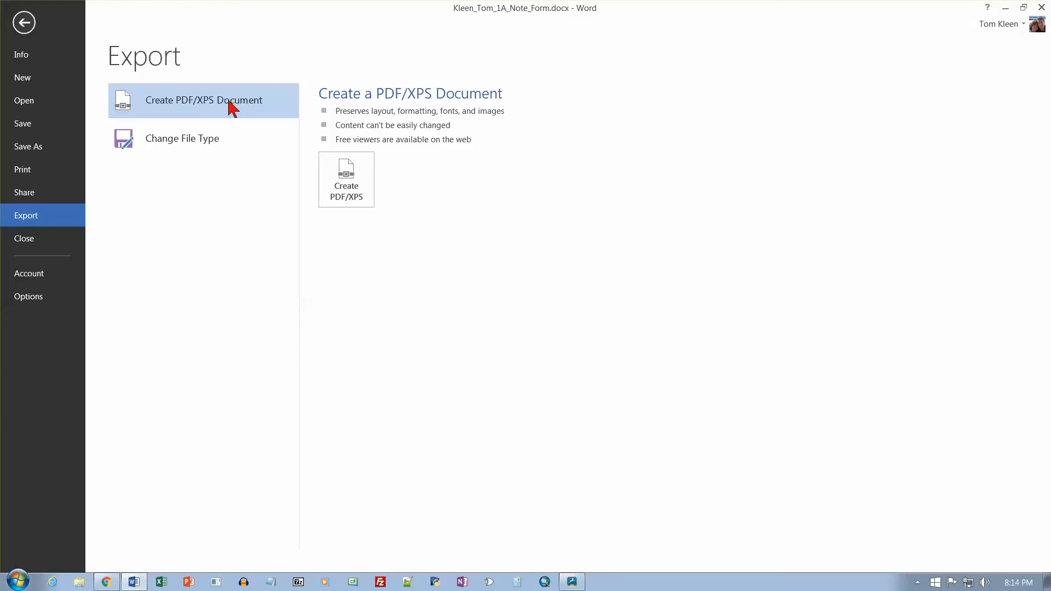
{"action": "left_click", "coordinate": [348, 180]}
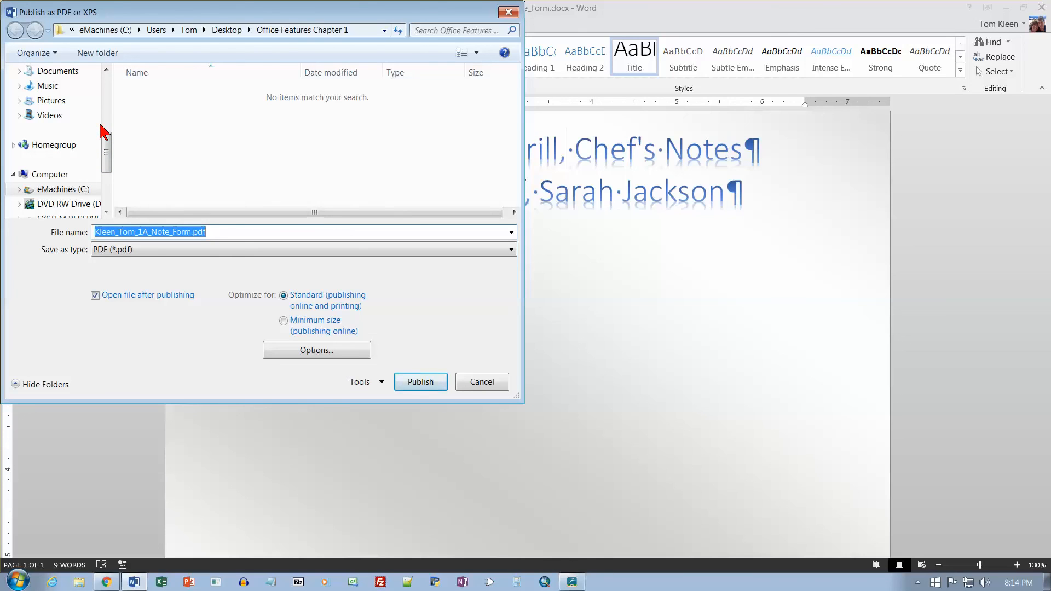
{"action": "mouse_move", "coordinate": [104, 125]}
{"action": "left_mouse_down"}
{"action": "mouse_move", "coordinate": [110, 105]}
{"action": "mouse_move", "coordinate": [108, 117]}
{"action": "left_mouse_up"}
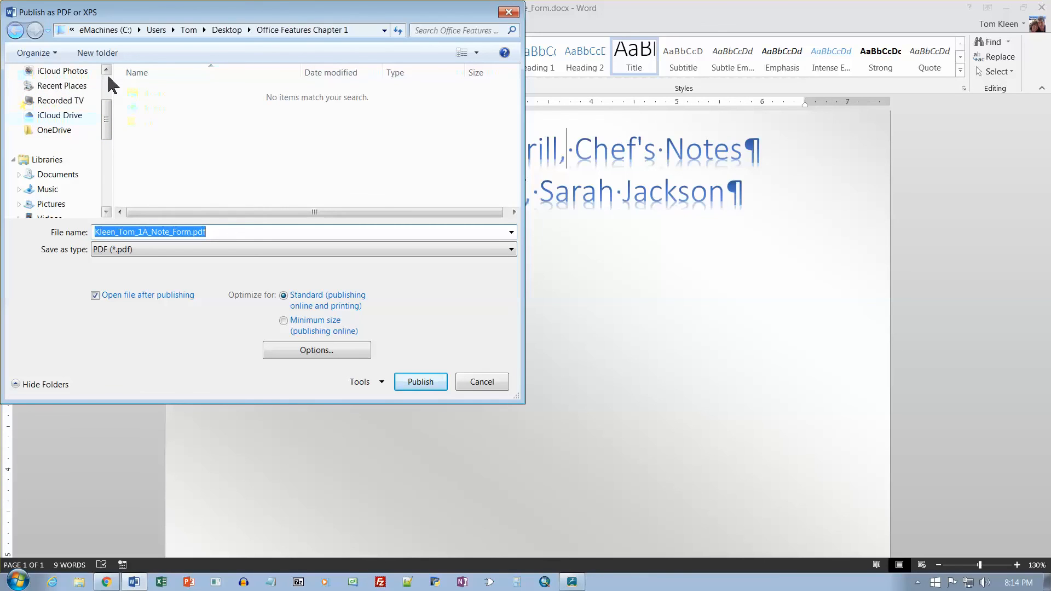
{"action": "scroll", "coordinate": [516, 181], "scroll_direction": "down", "scroll_amount": 5}
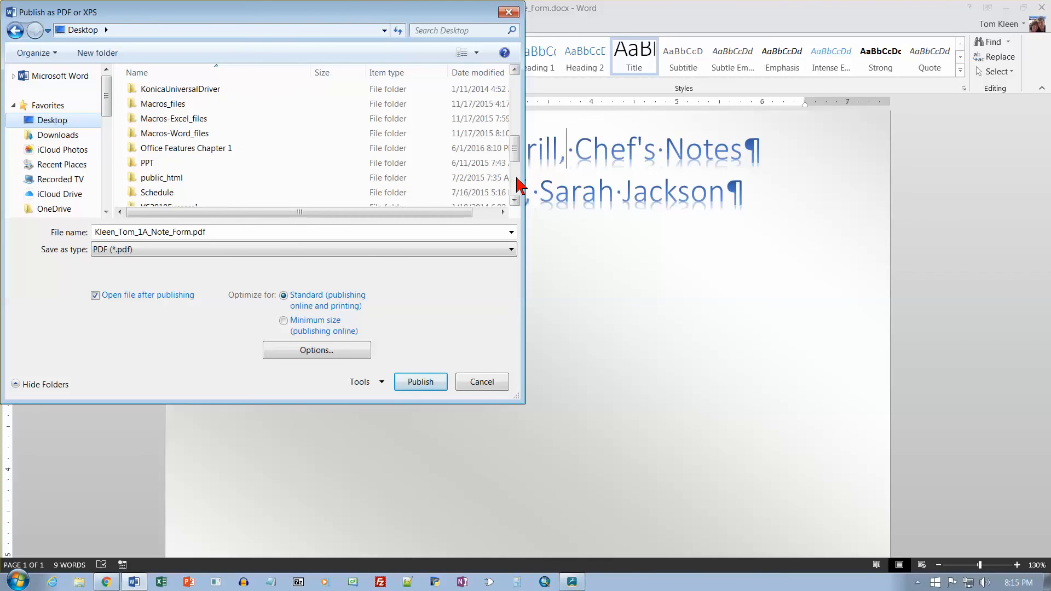
{"action": "double_click", "coordinate": [179, 149]}
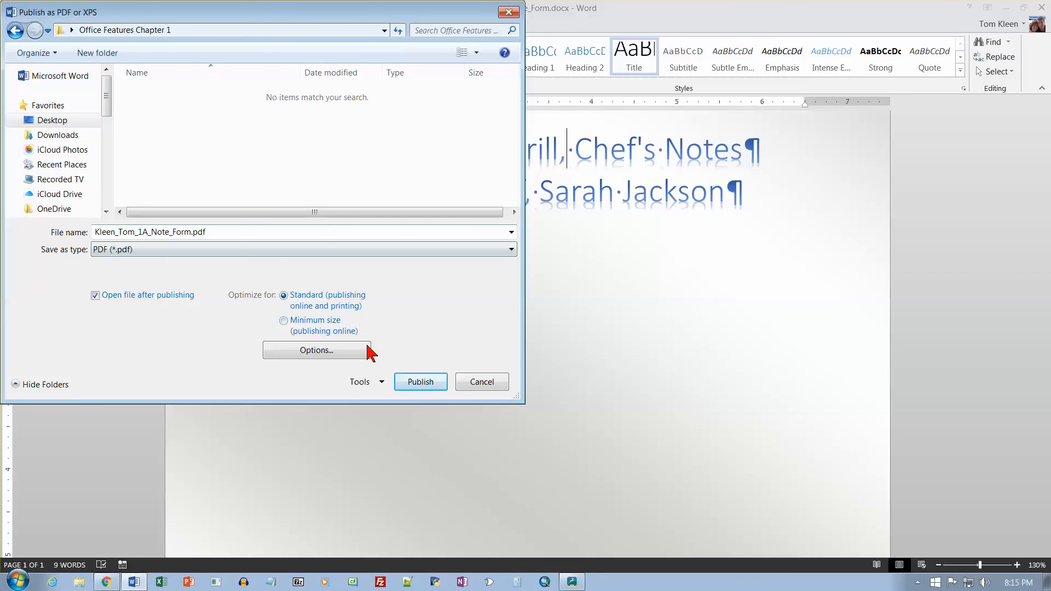
{"action": "left_click", "coordinate": [425, 385]}
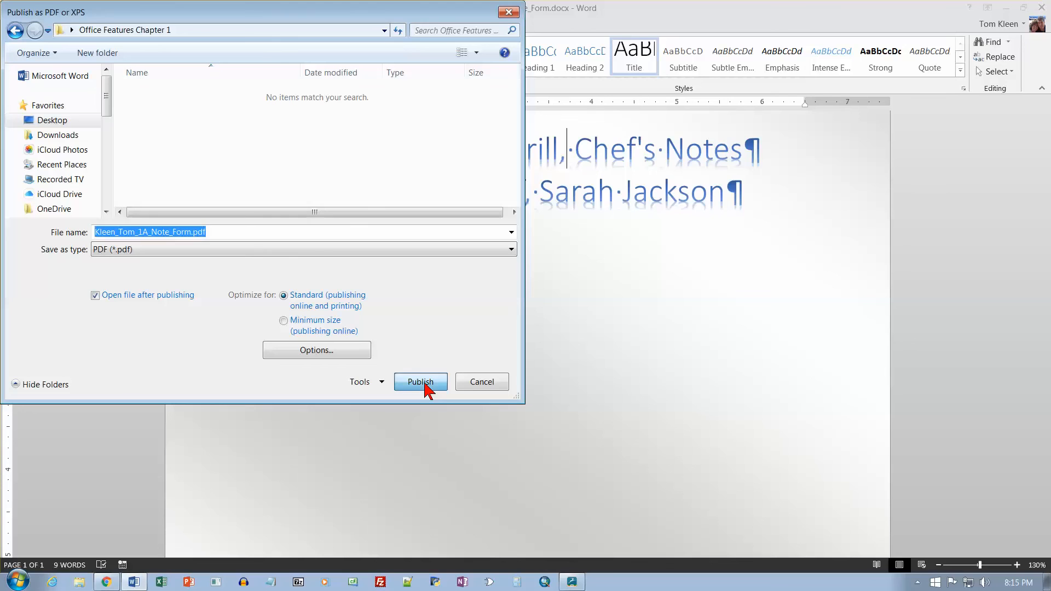